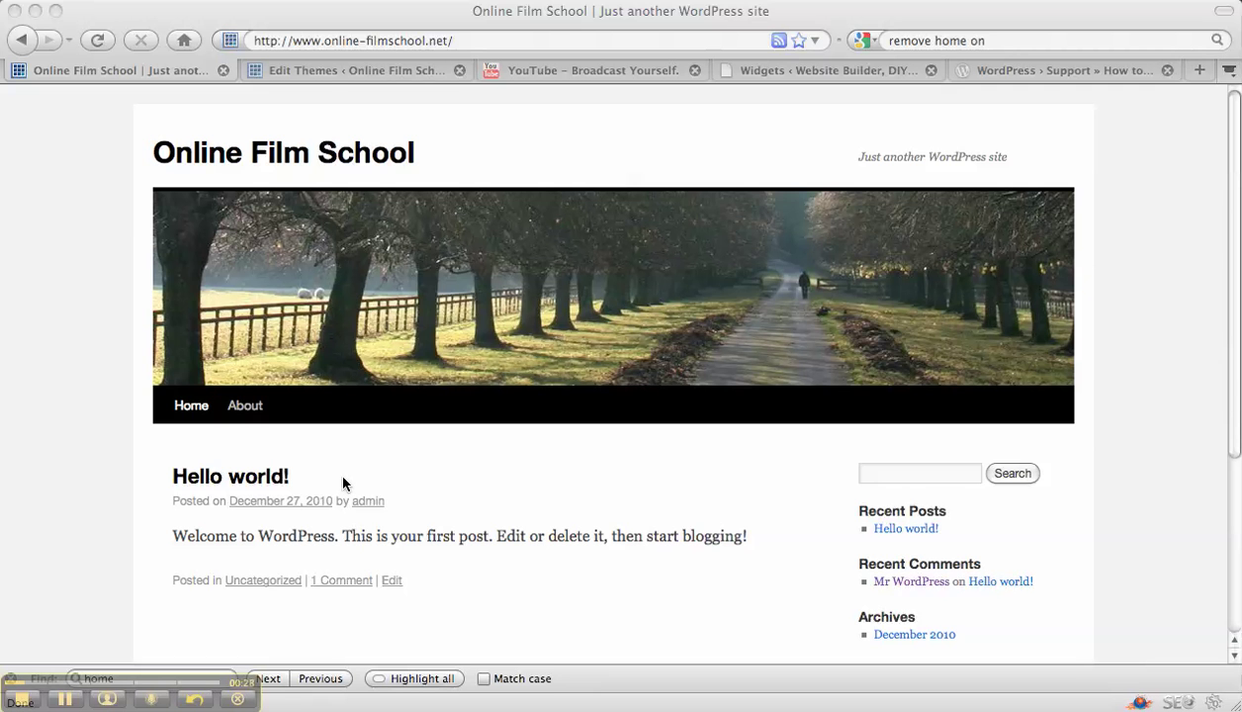
# Step: Return to the Edit Themes tab showing Twenty Ten's functions.php
pyautogui.click(329, 73)
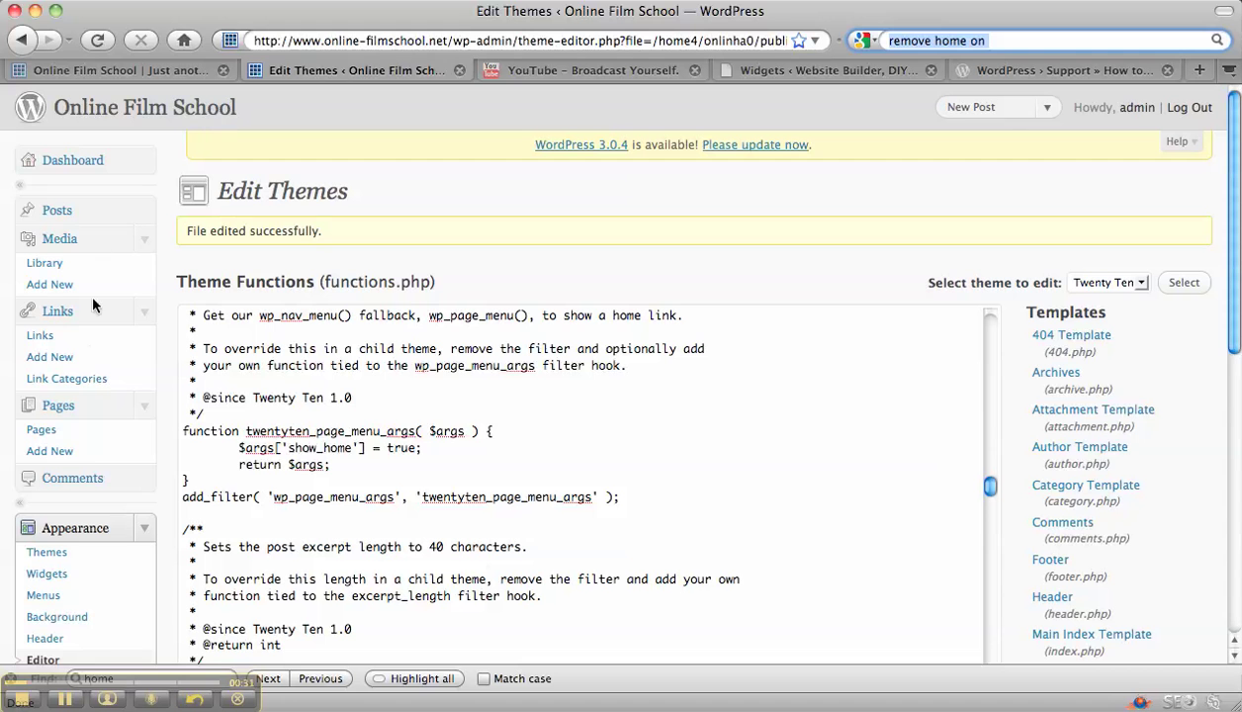
# Step: Look over the posts list with its Hello world! post, then bring up the Pages list
pyautogui.click(65, 211)
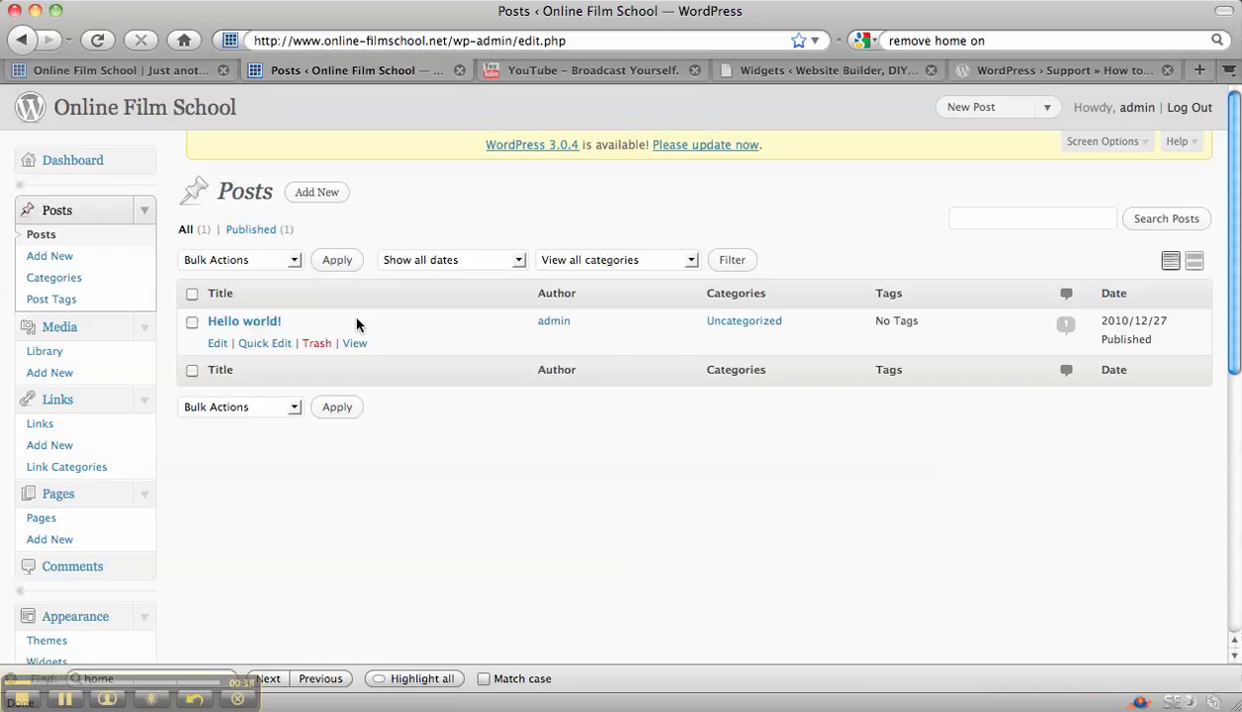
pyautogui.moveTo(296, 326)
pyautogui.click(214, 343)
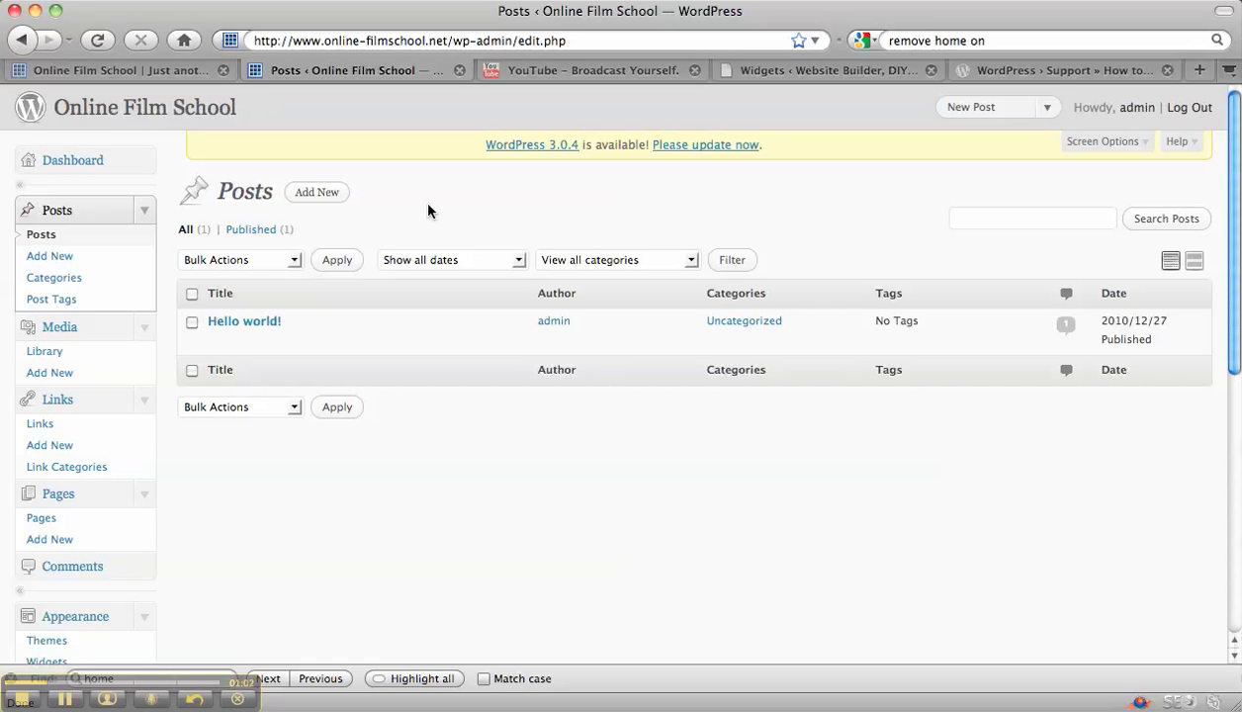
pyautogui.click(56, 494)
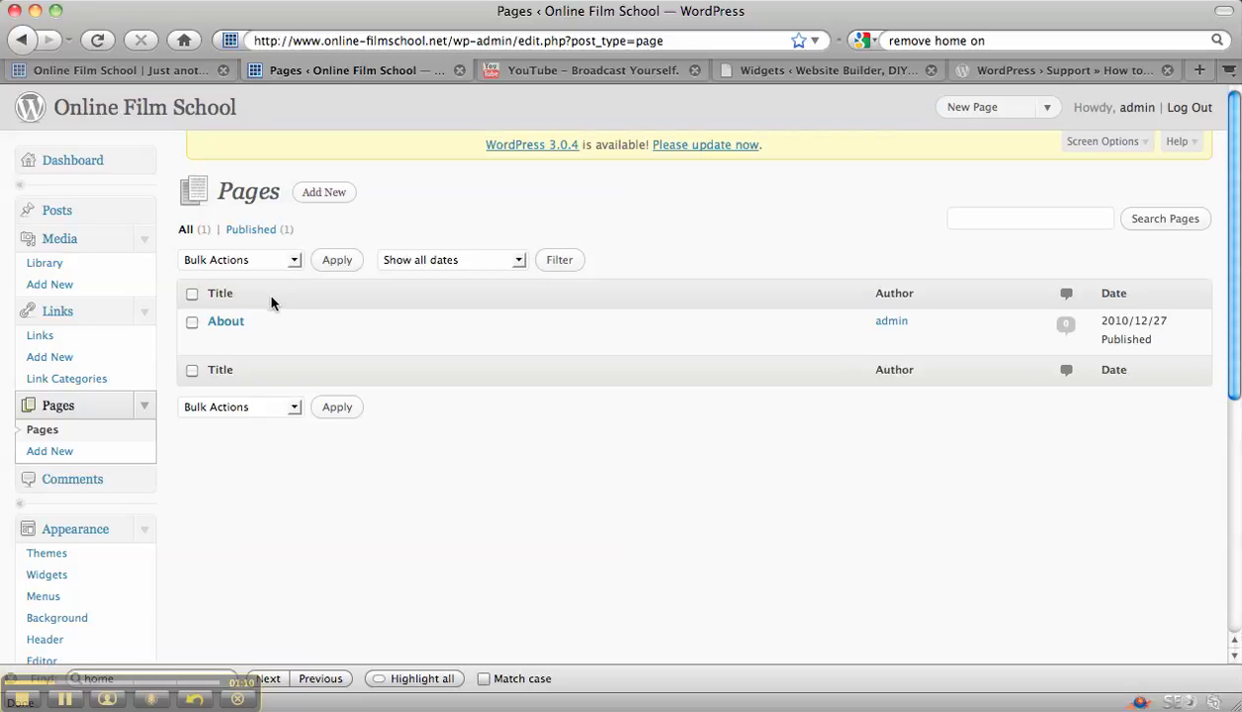
# Step: Publish a new empty page titled 'Home'
pyautogui.click(323, 193)
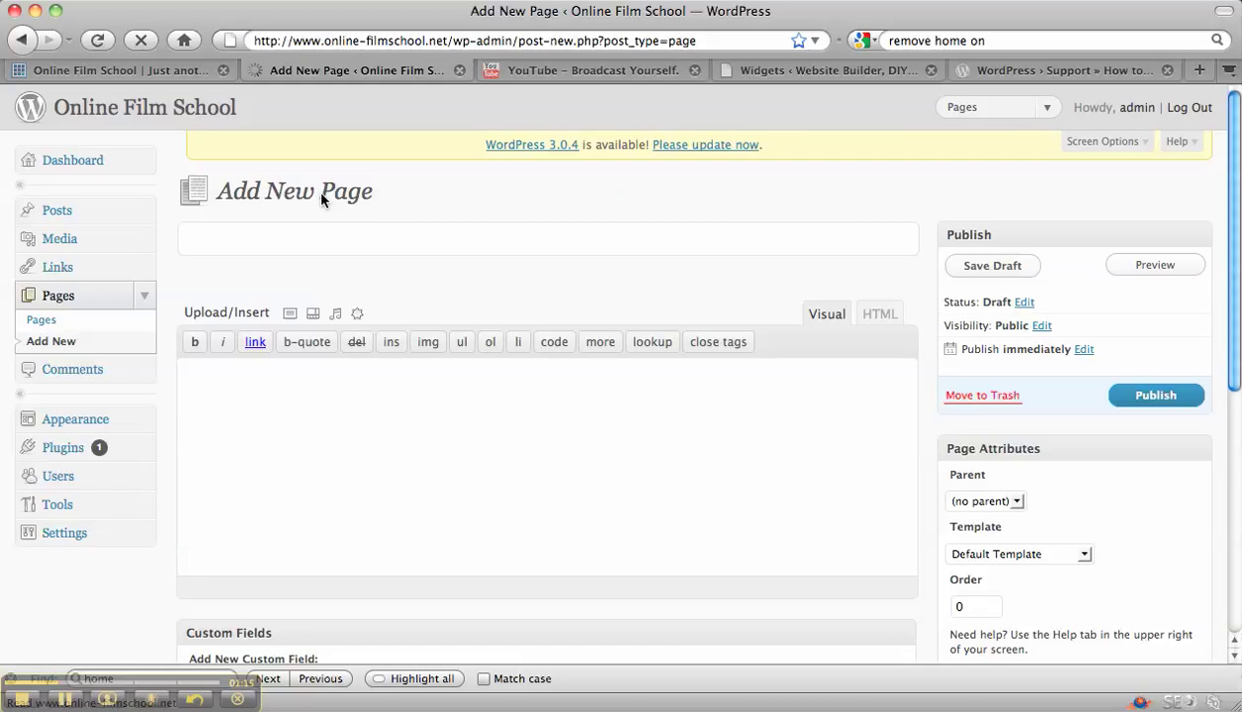
pyautogui.click(249, 240)
pyautogui.write('H')
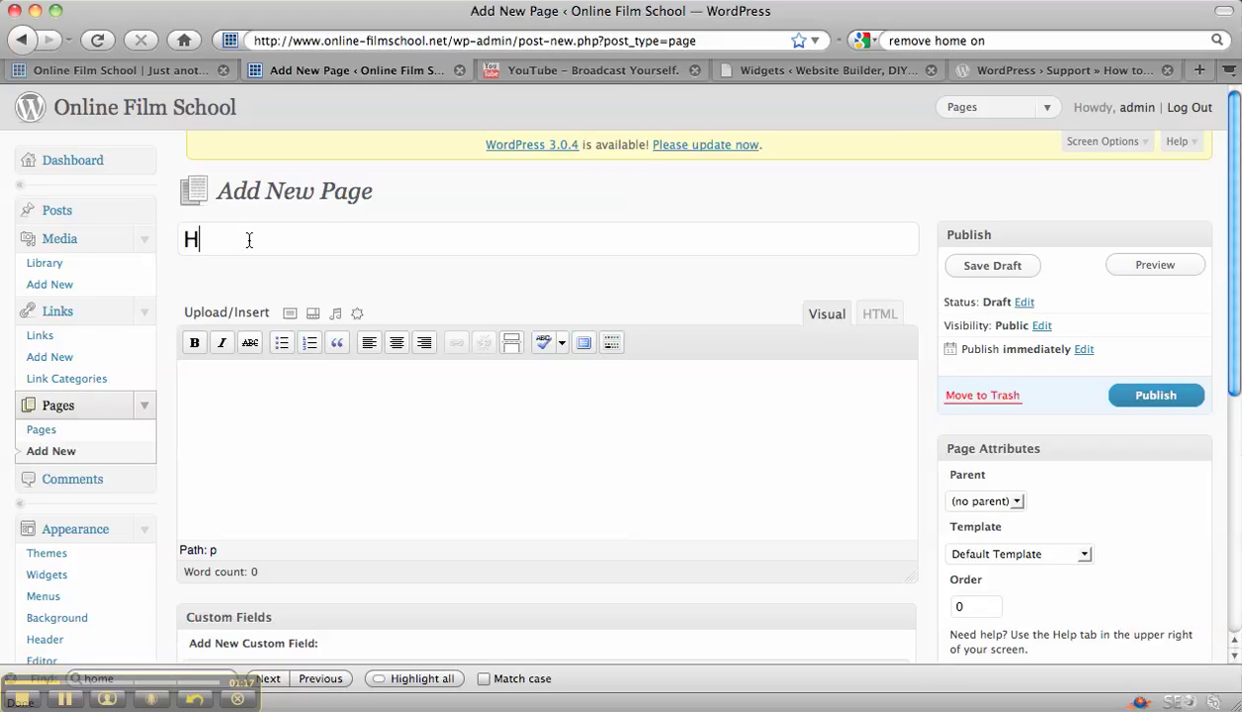
pyautogui.write('ome')
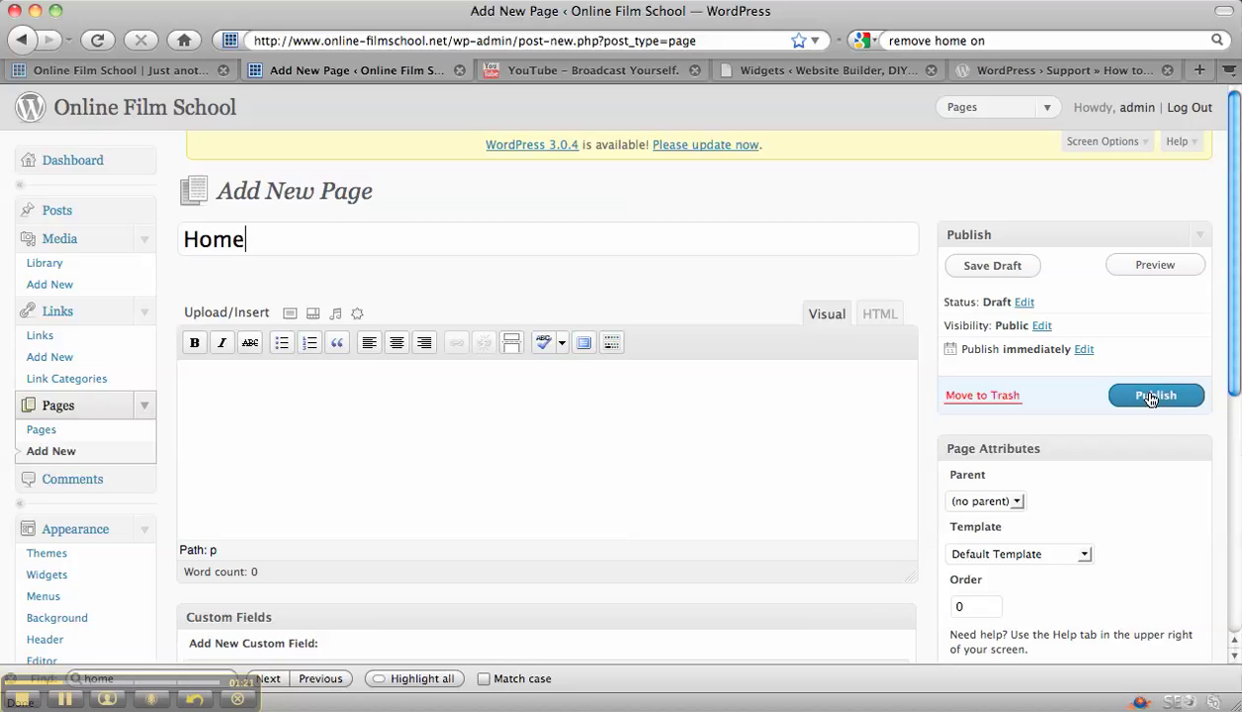
pyautogui.click(1152, 397)
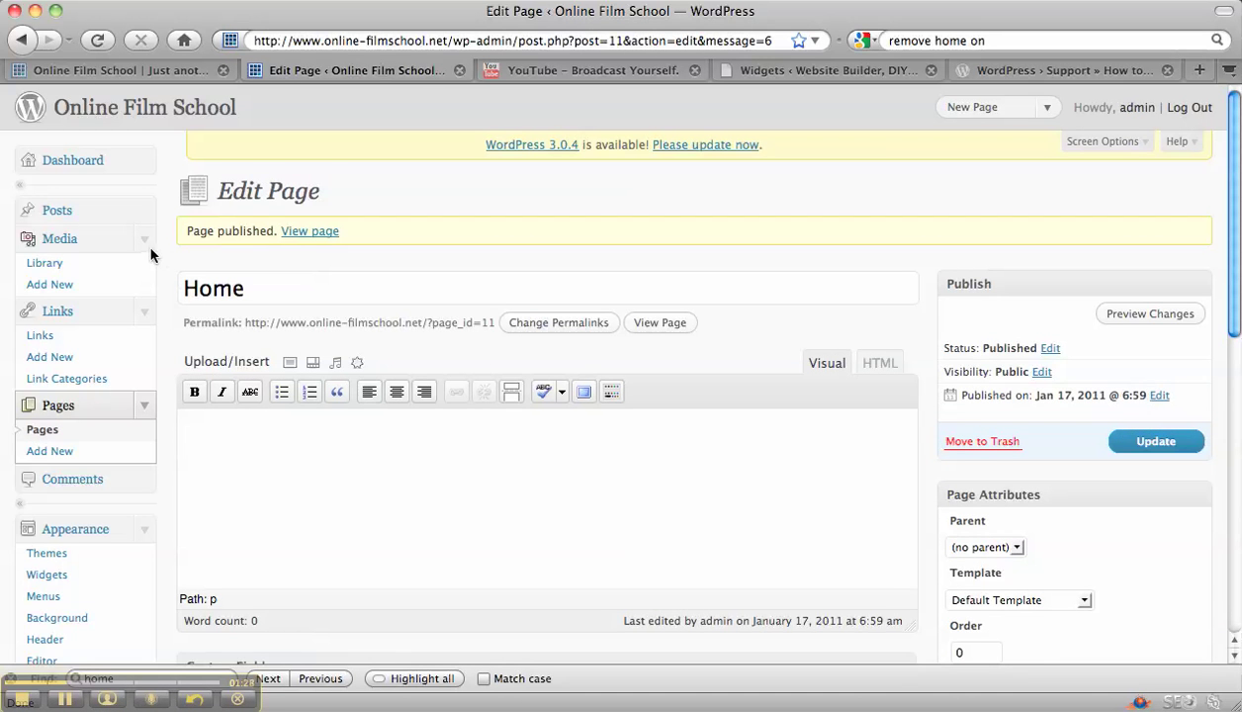
# Step: Go to the Settings > Reading page
pyautogui.scroll(-3, 161, 257)
pyautogui.scroll(-2, 161, 257)
pyautogui.scroll(-4, 161, 258)
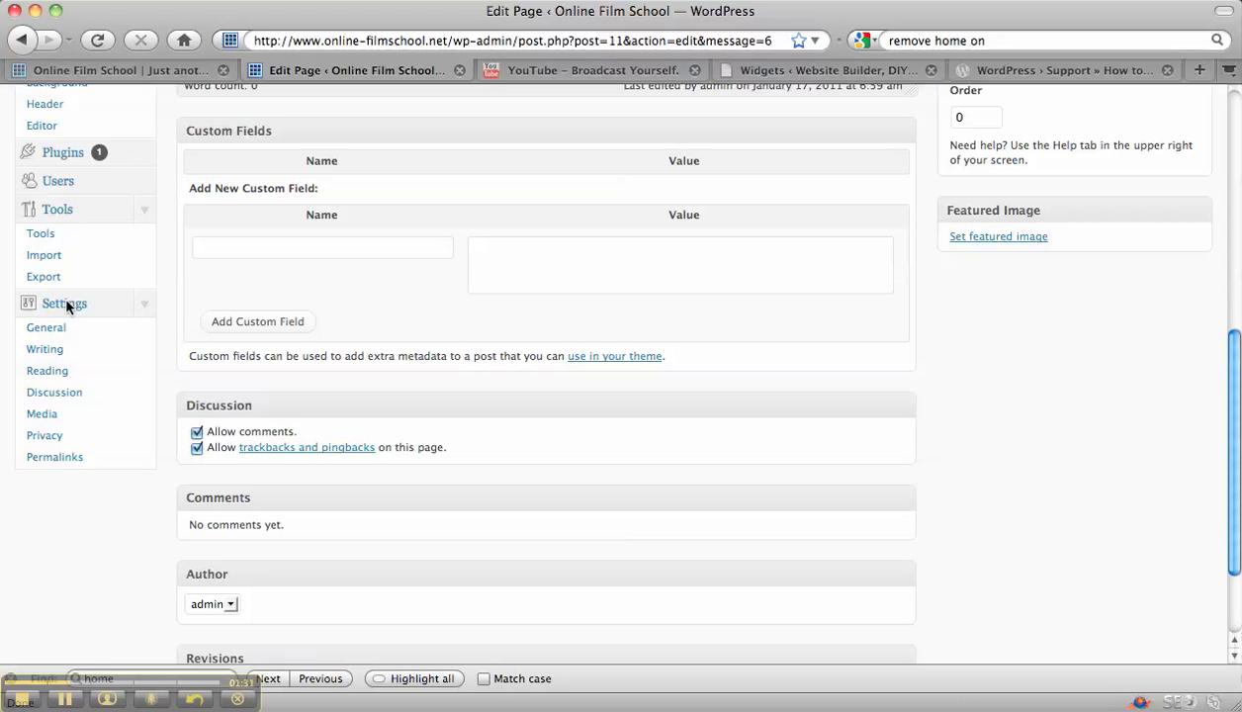
pyautogui.click(52, 372)
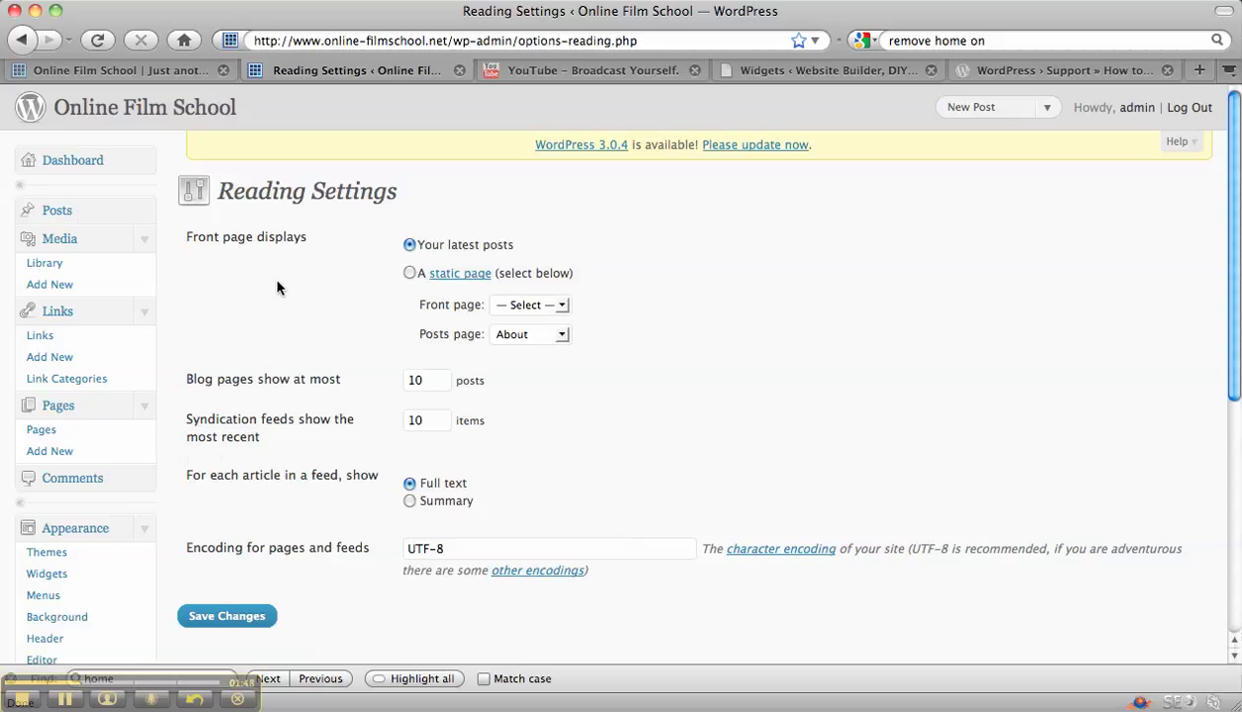
# Step: Choose 'A static page' with Home as front page and About as posts page, then save
pyautogui.click(410, 273)
pyautogui.click(561, 307)
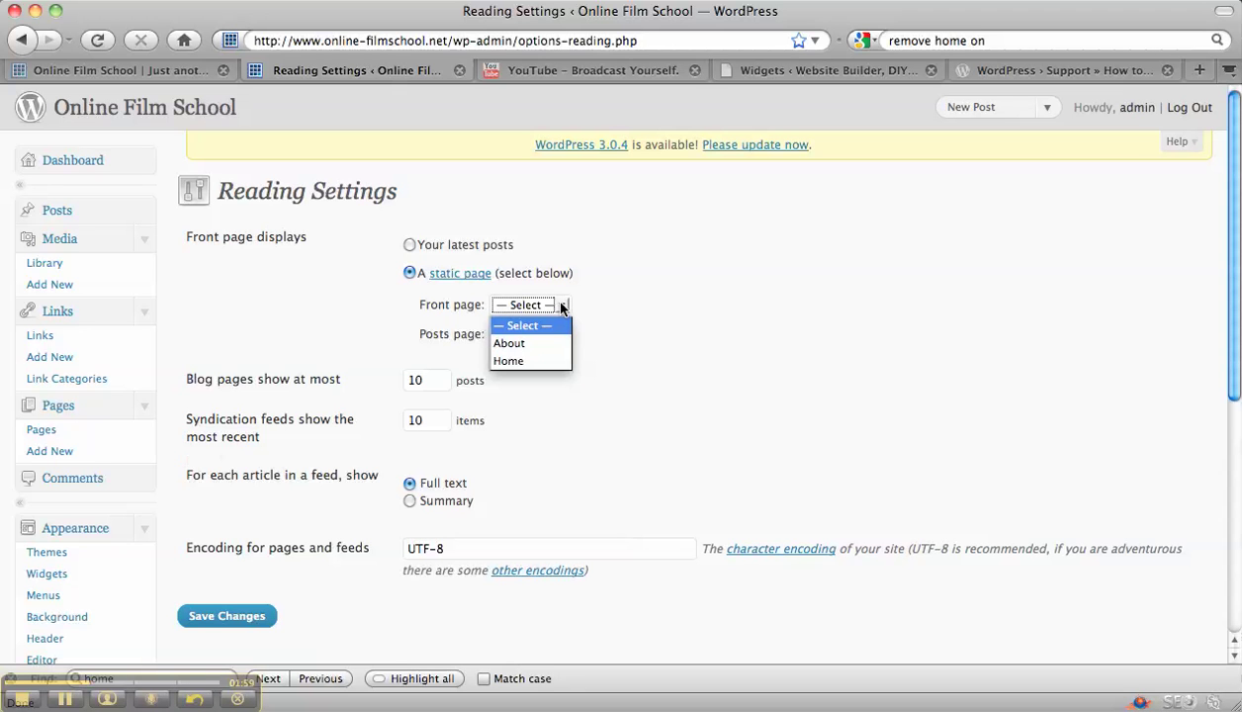
pyautogui.click(529, 361)
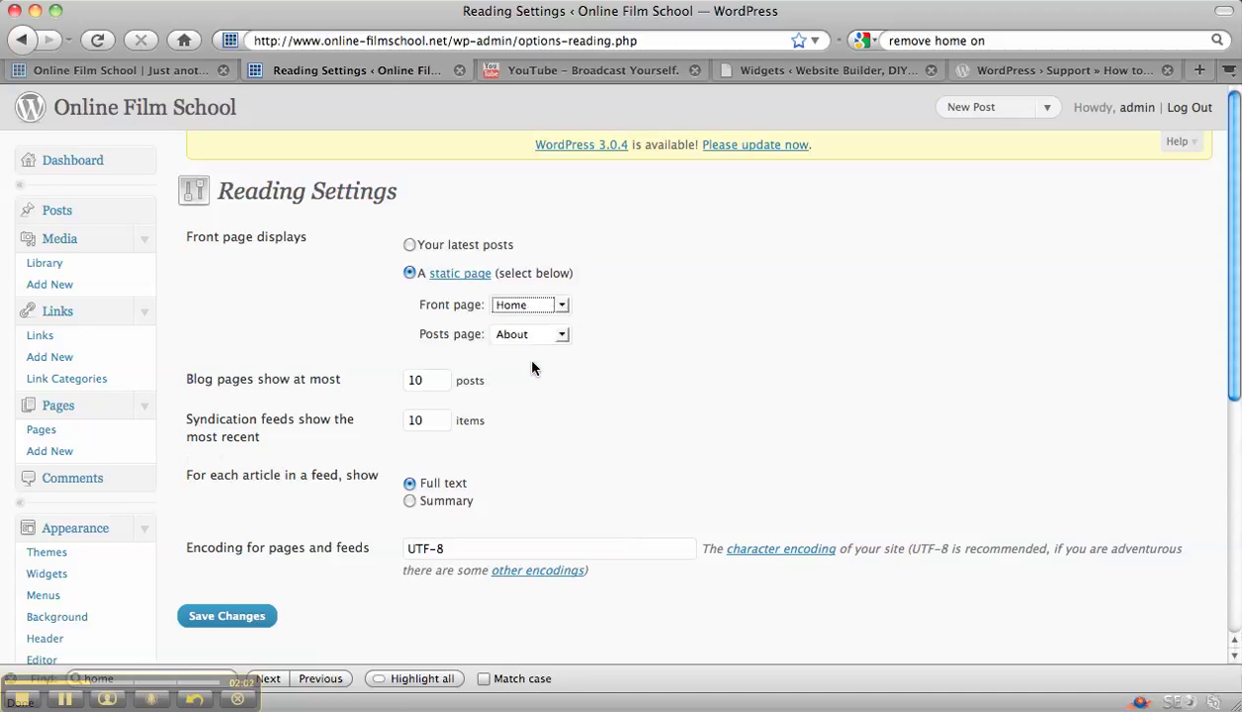
pyautogui.click(562, 336)
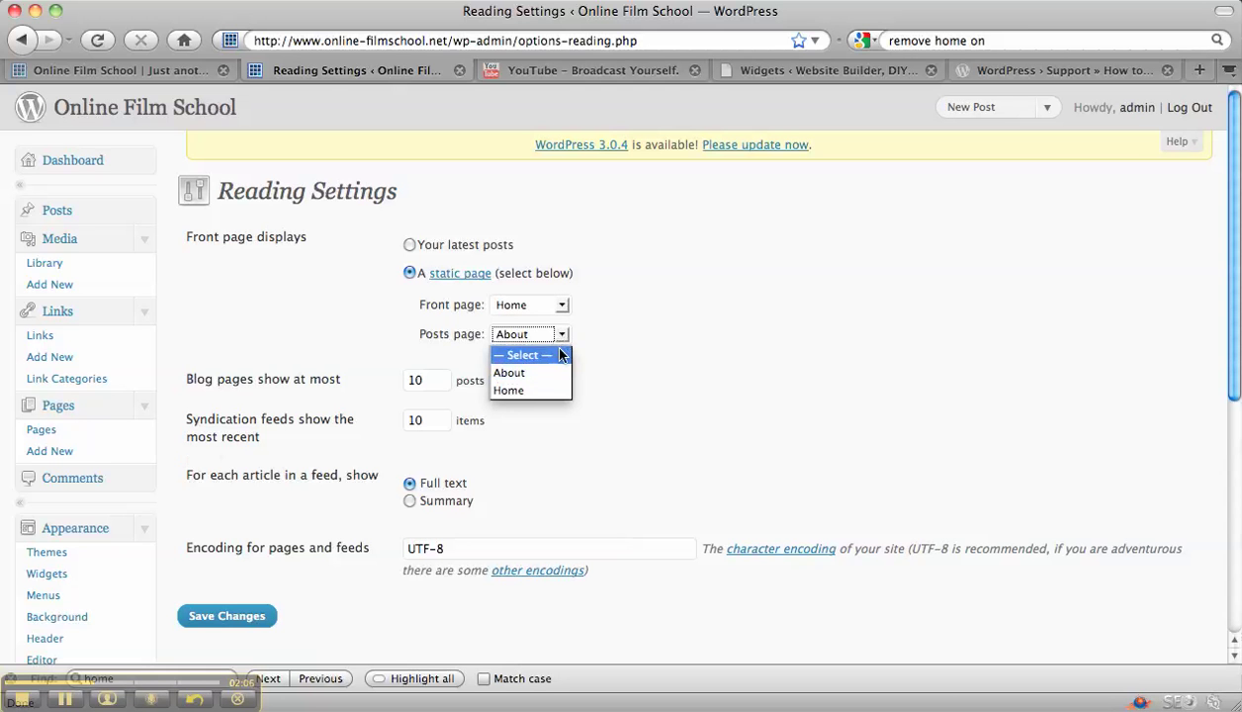
pyautogui.click(552, 354)
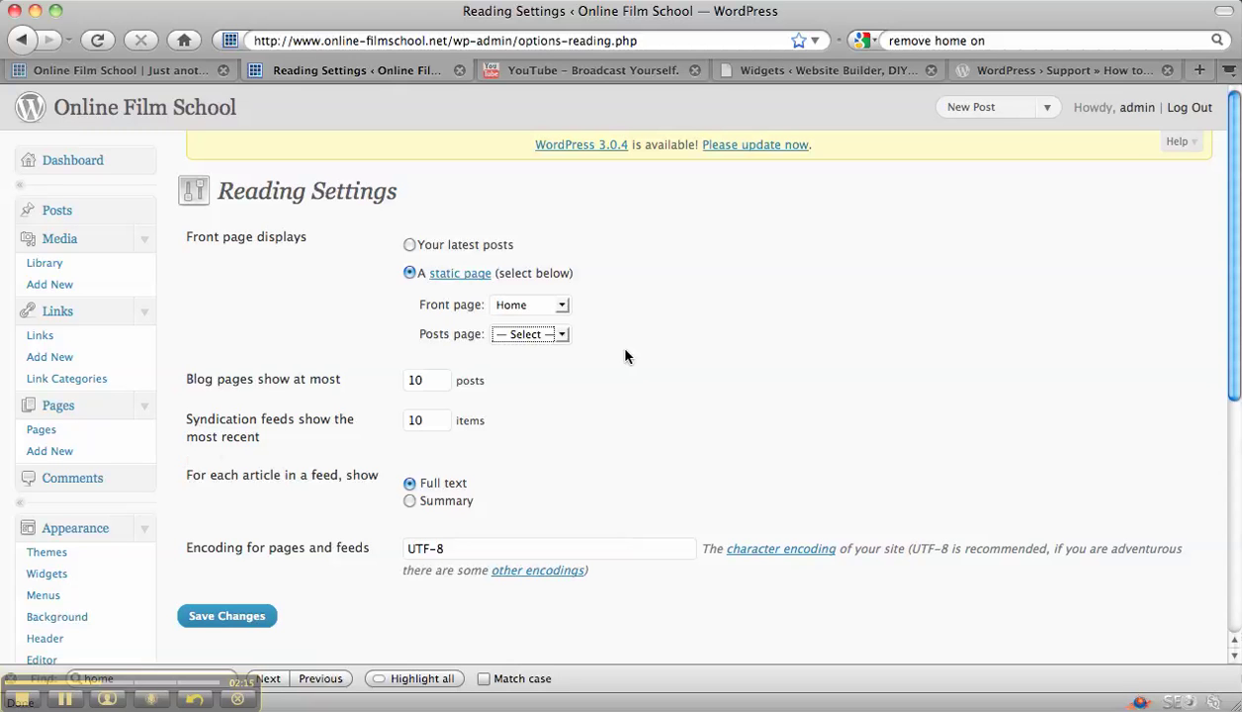
pyautogui.click(561, 336)
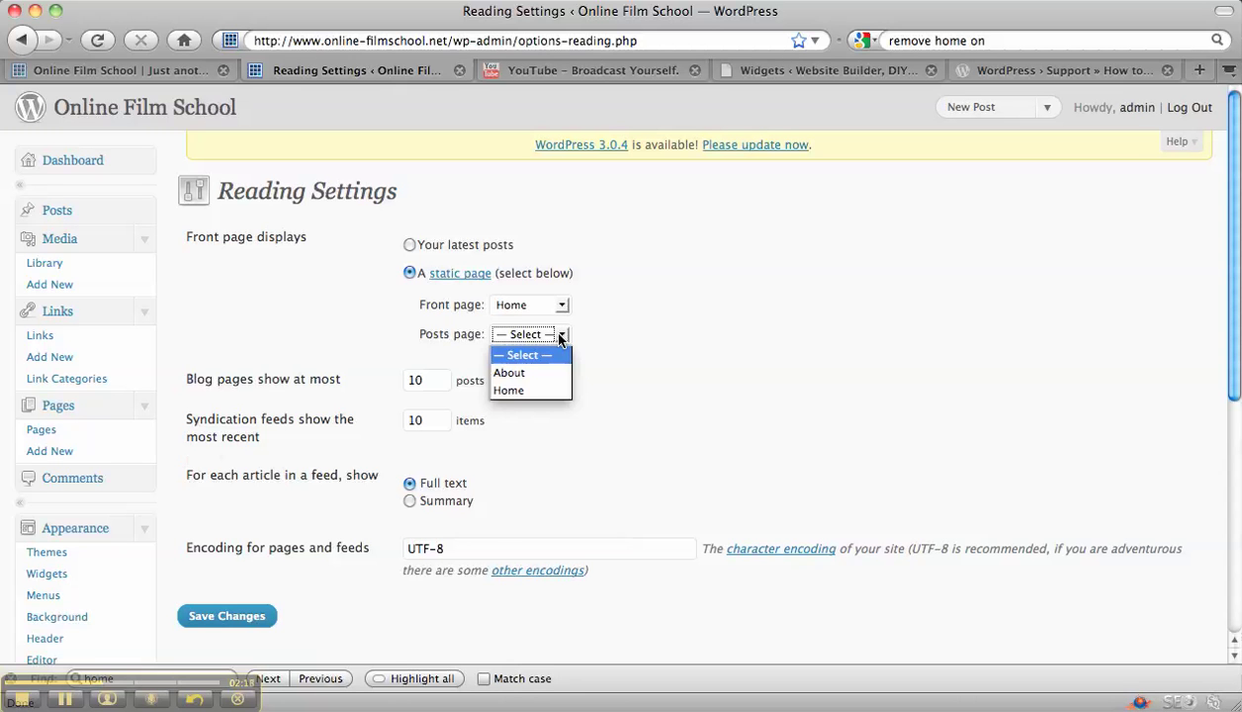
pyautogui.click(525, 374)
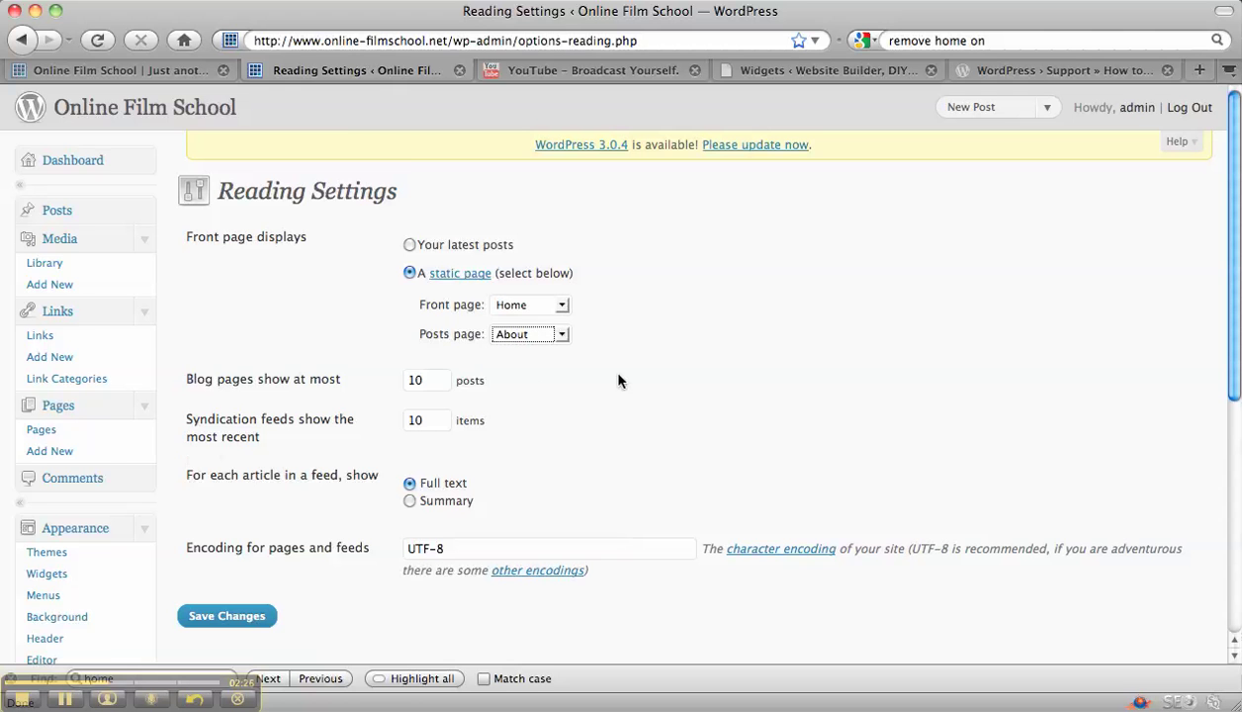
pyautogui.scroll(-3, 617, 379)
pyautogui.click(229, 470)
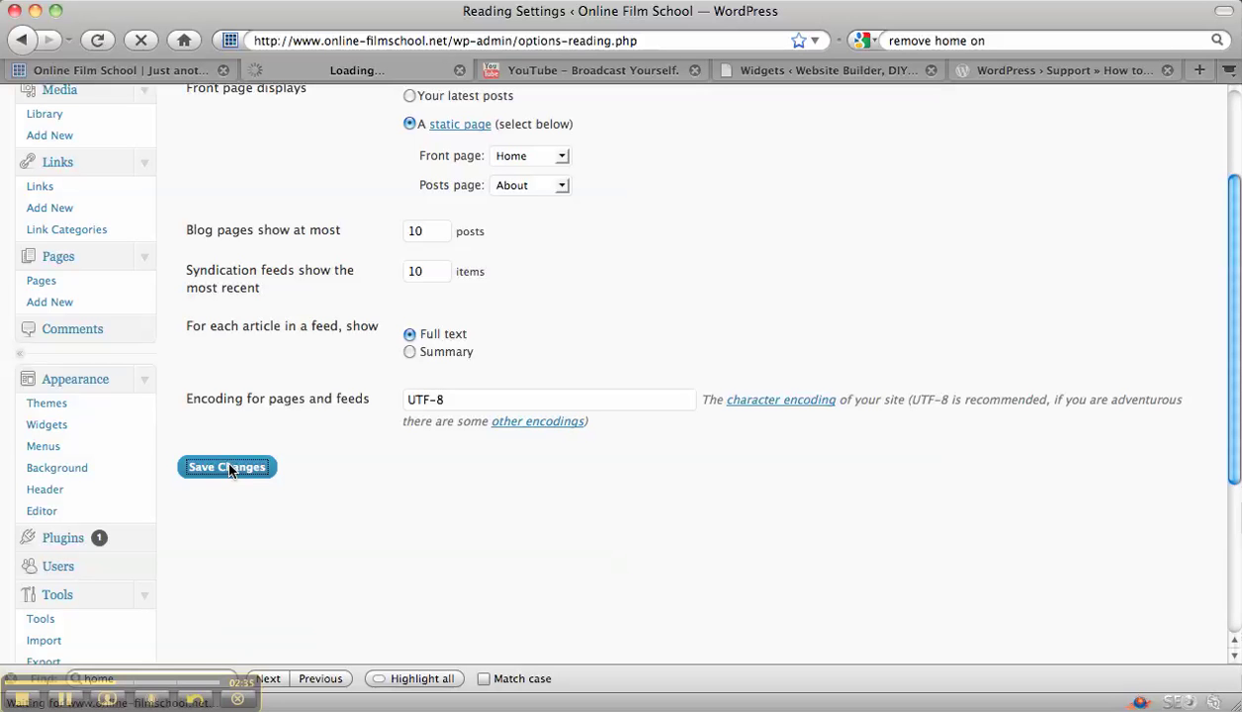
# Step: Reload the live site to see the Home front page, then view About's post listing
pyautogui.click(114, 69)
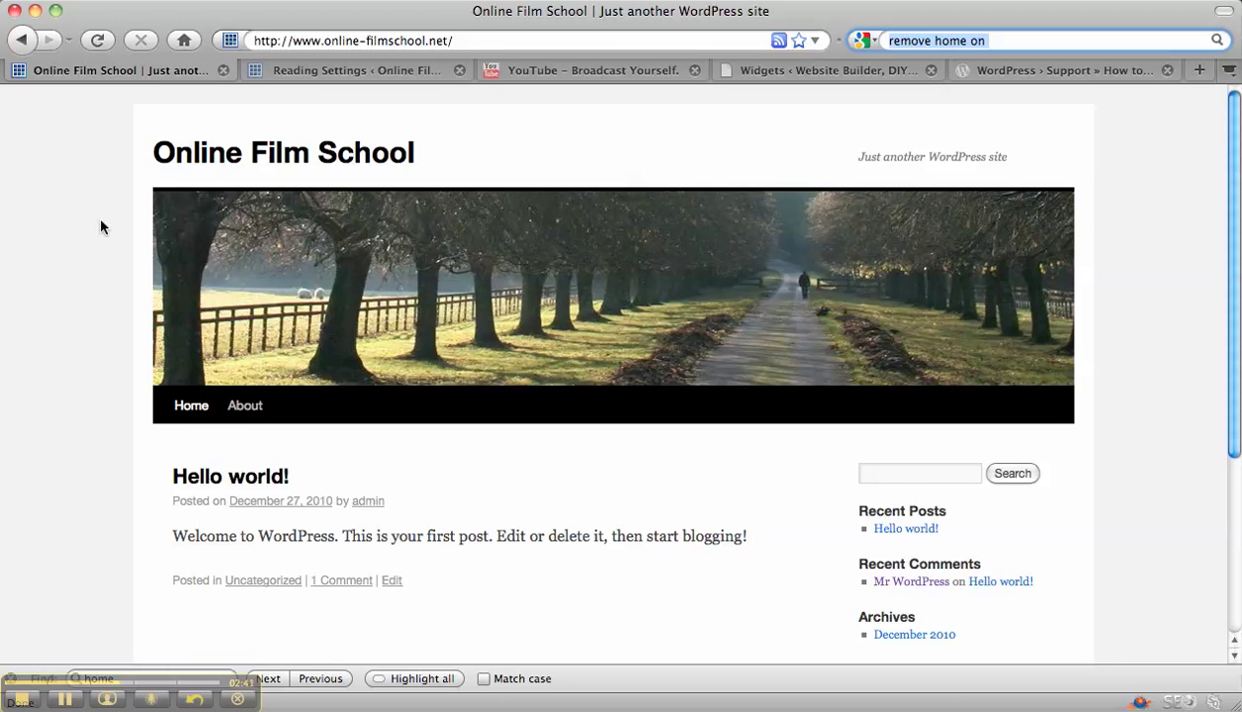
pyautogui.click(98, 41)
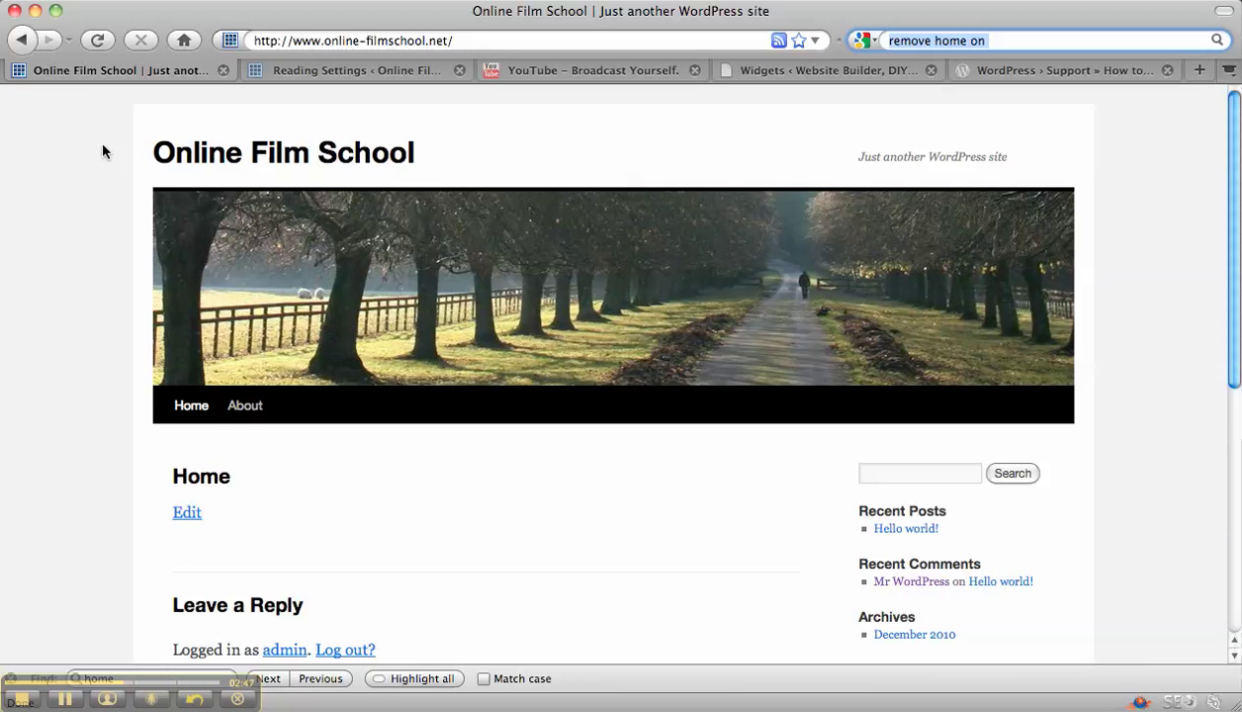
pyautogui.click(249, 413)
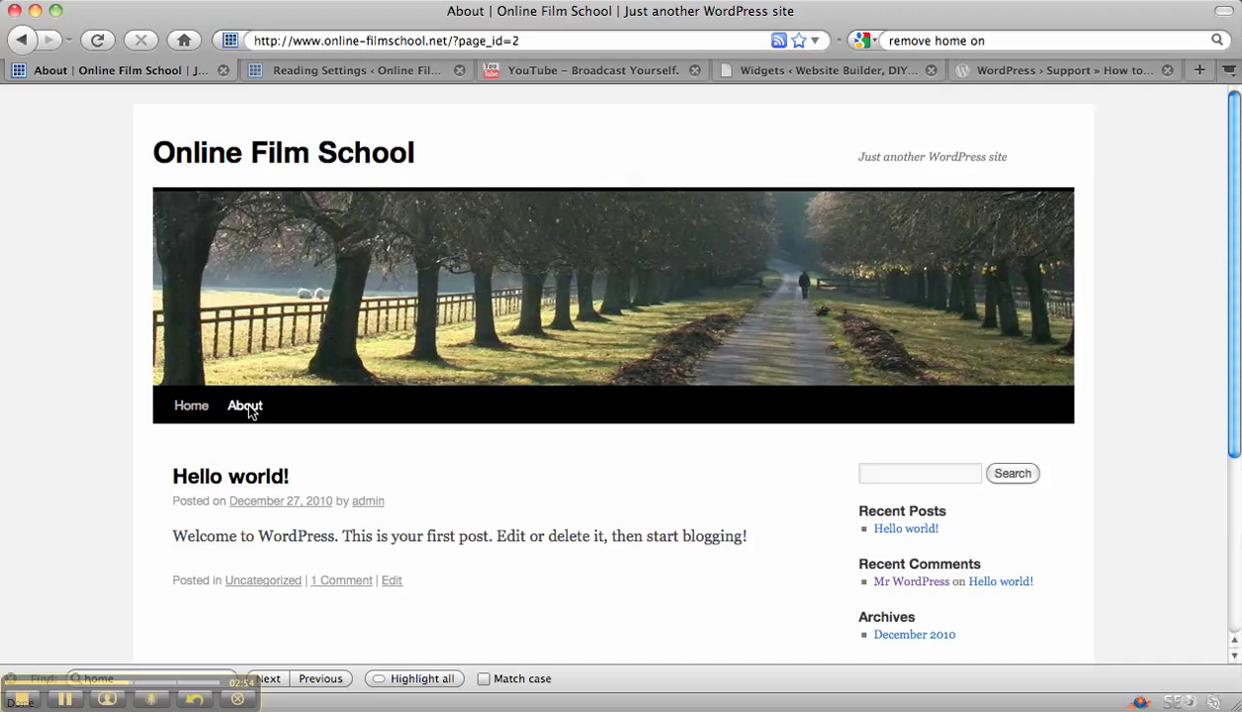
# Step: Permanently delete the trashed page and reach the Twenty Ten theme editor
pyautogui.click(97, 40)
pyautogui.click(67, 701)
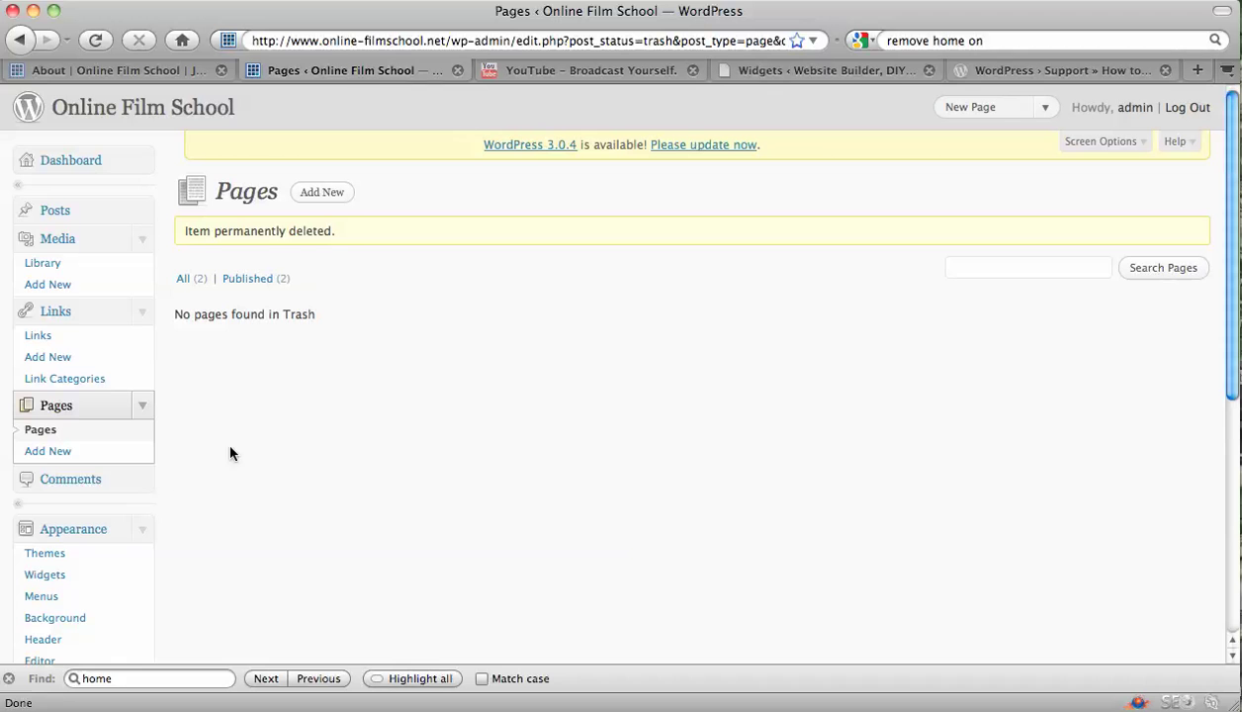
pyautogui.scroll(-4, 255, 472)
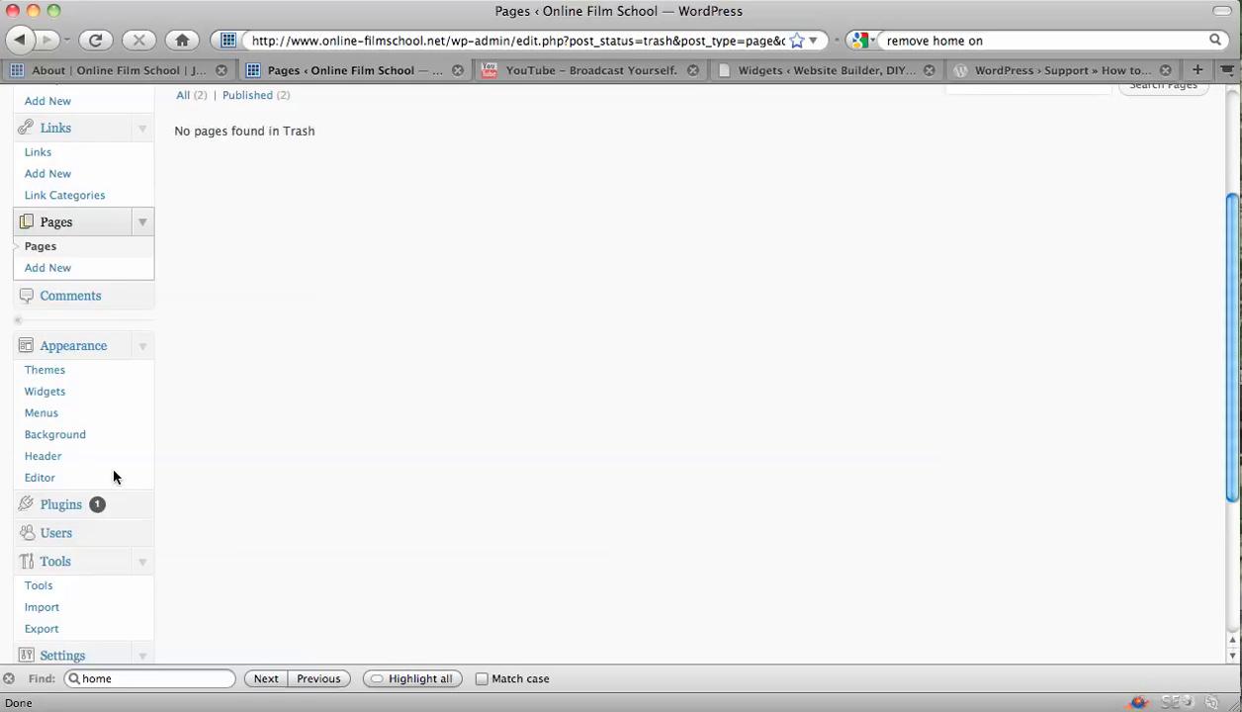
pyautogui.click(40, 480)
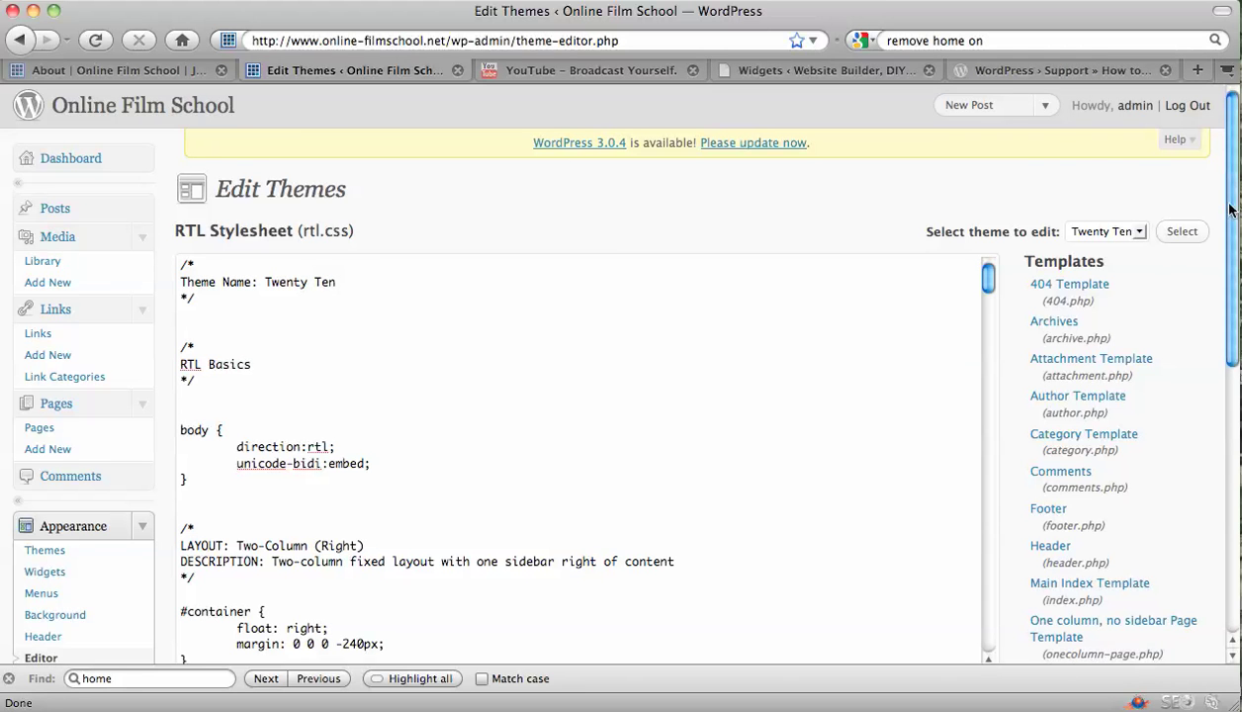
# Step: In functions.php, search 'home' until reaching the $args['show_home'] = true line
pyautogui.moveTo(1230, 217); pyautogui.dragTo(1232, 372)
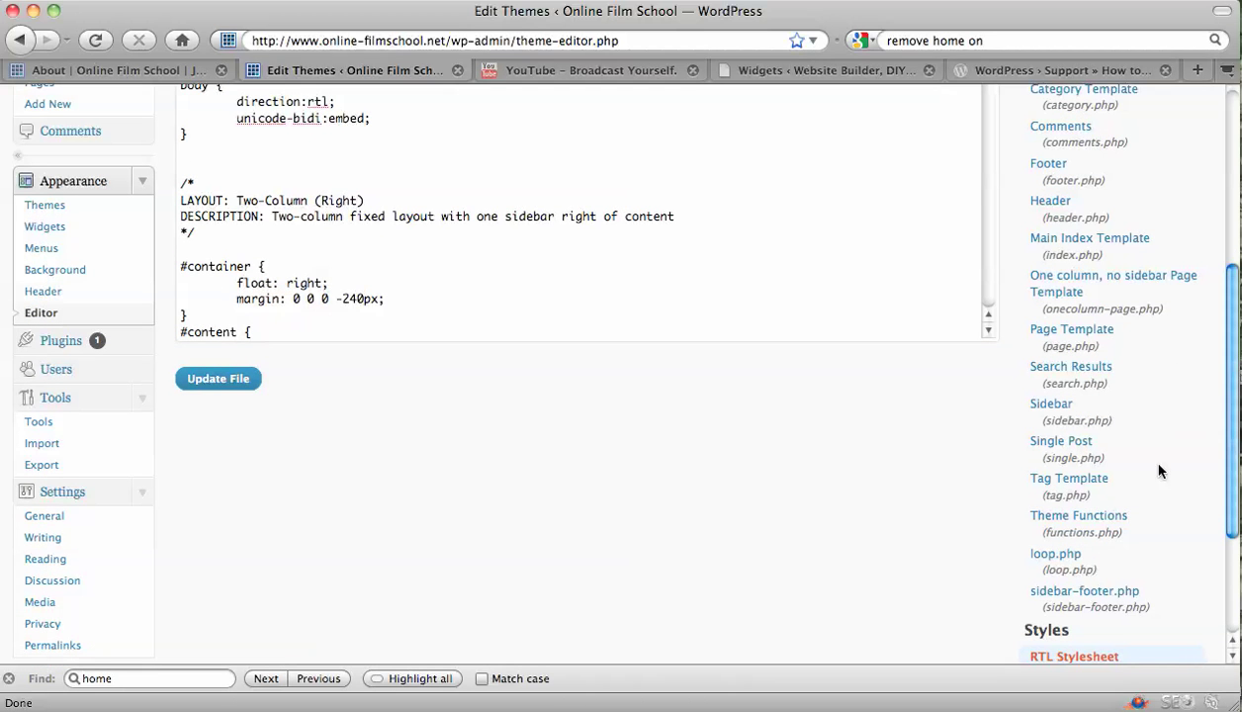
pyautogui.click(1064, 520)
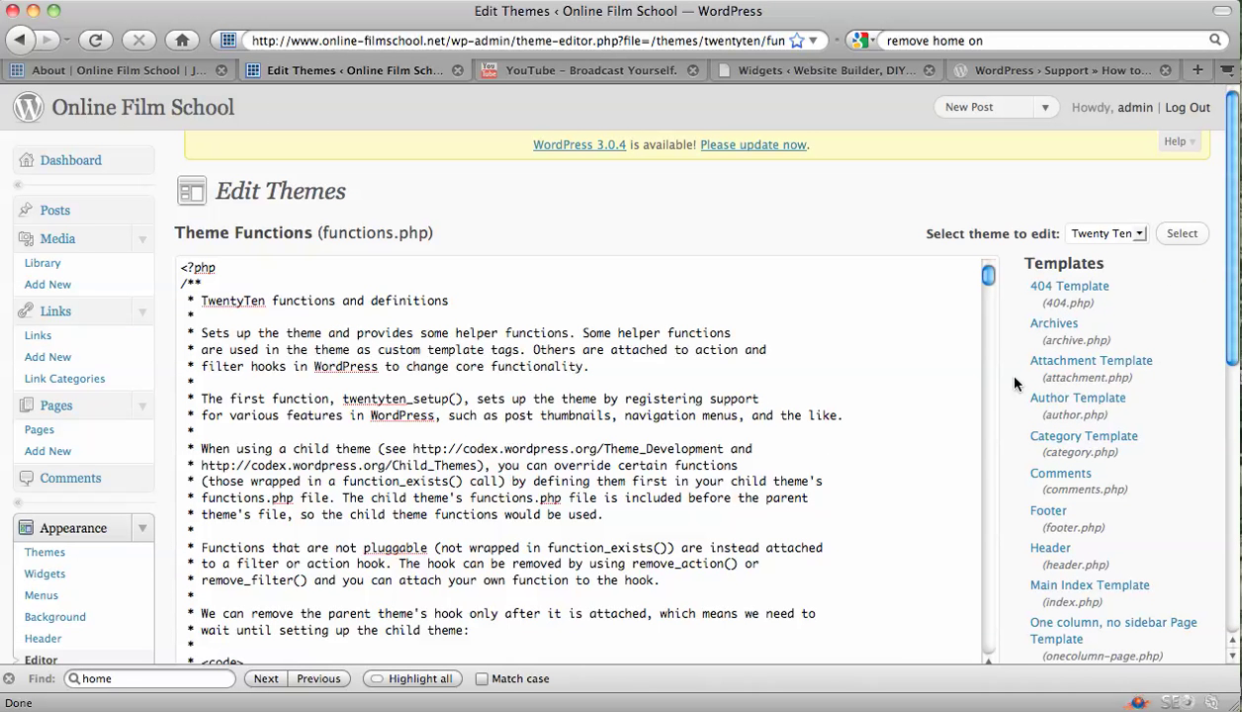
pyautogui.click(121, 678)
pyautogui.press('Return')
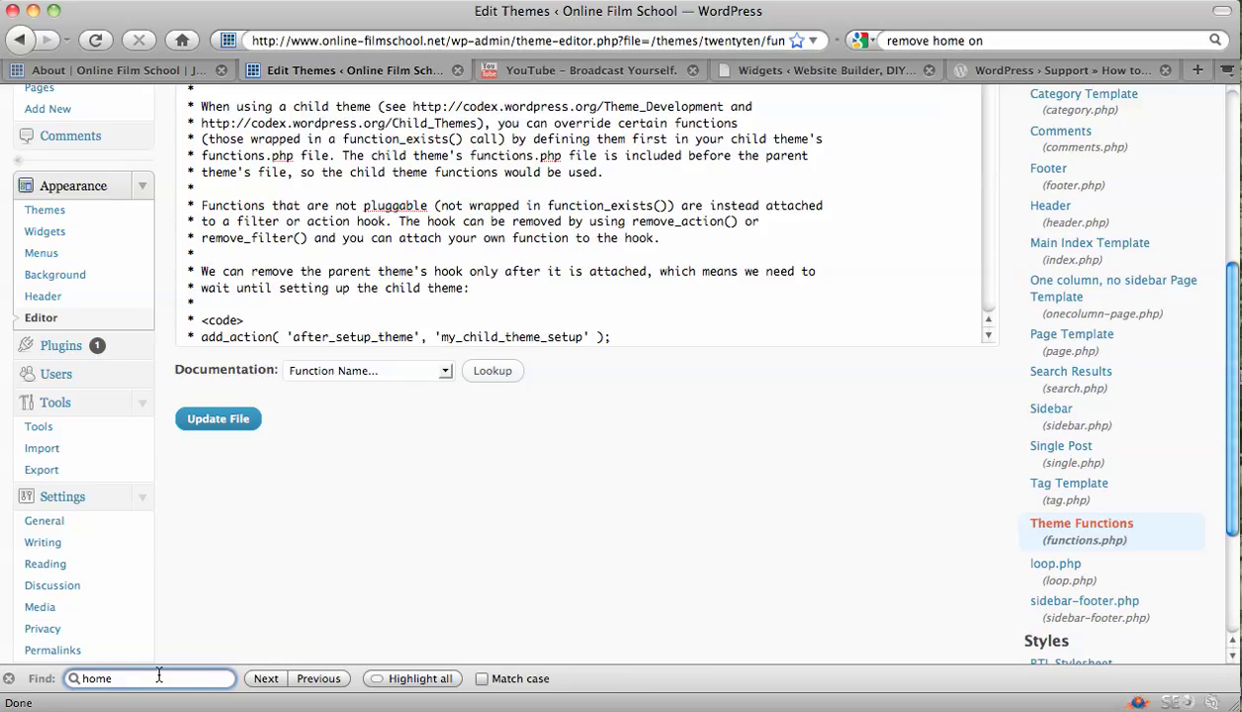
pyautogui.click(262, 678)
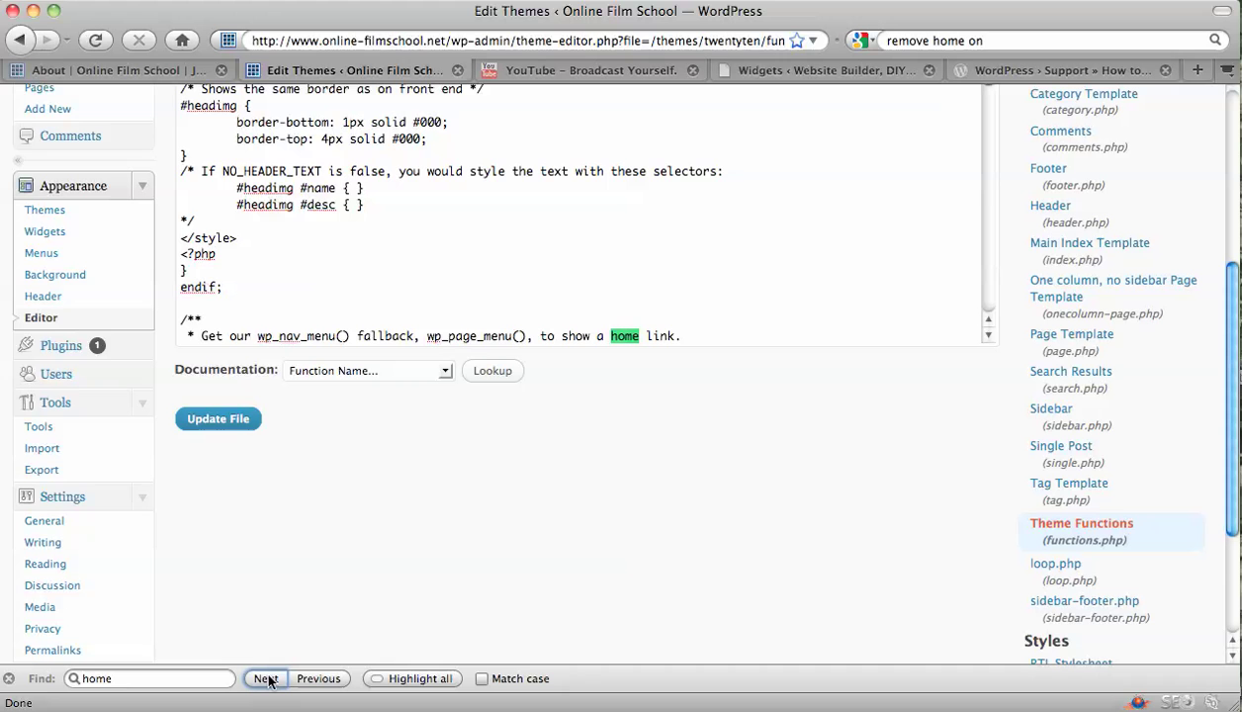
pyautogui.click(266, 679)
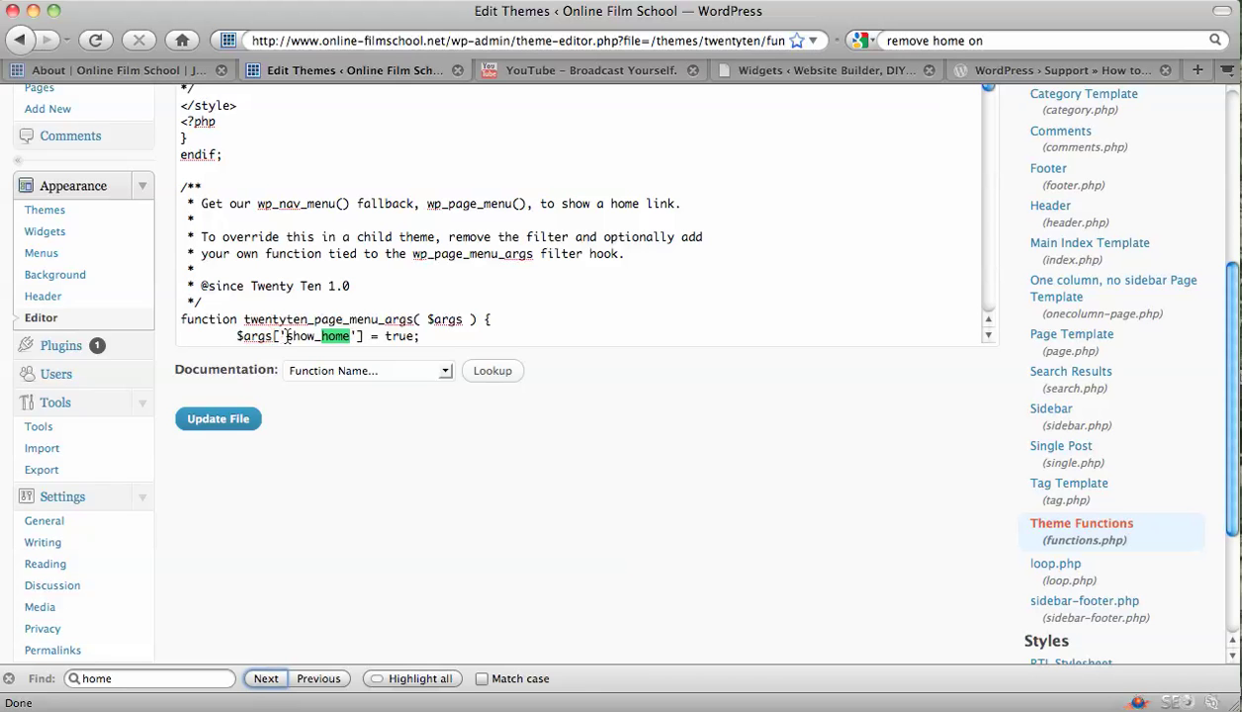
# Step: Change show_home from true to false in functions.php and save the file
pyautogui.click(414, 337)
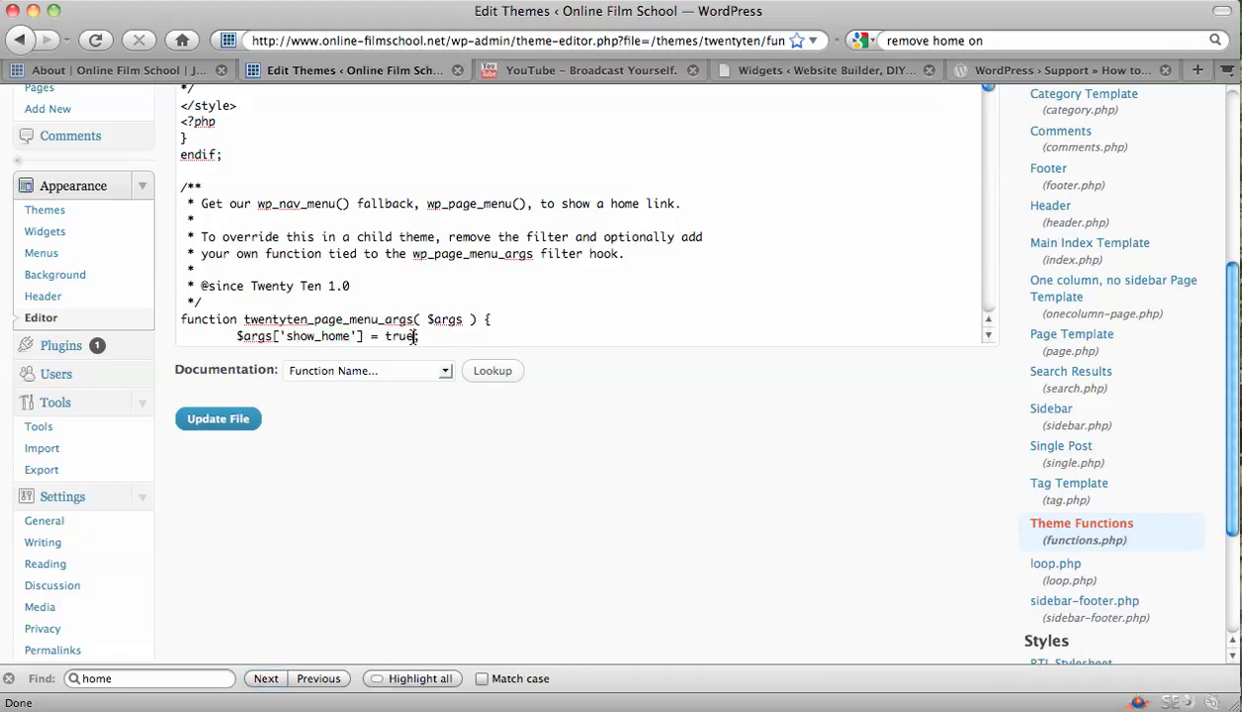
pyautogui.press('BackSpace')
pyautogui.press('BackSpace')
pyautogui.press('BackSpace')
pyautogui.press('BackSpace')
pyautogui.write('false')
pyautogui.click(217, 420)
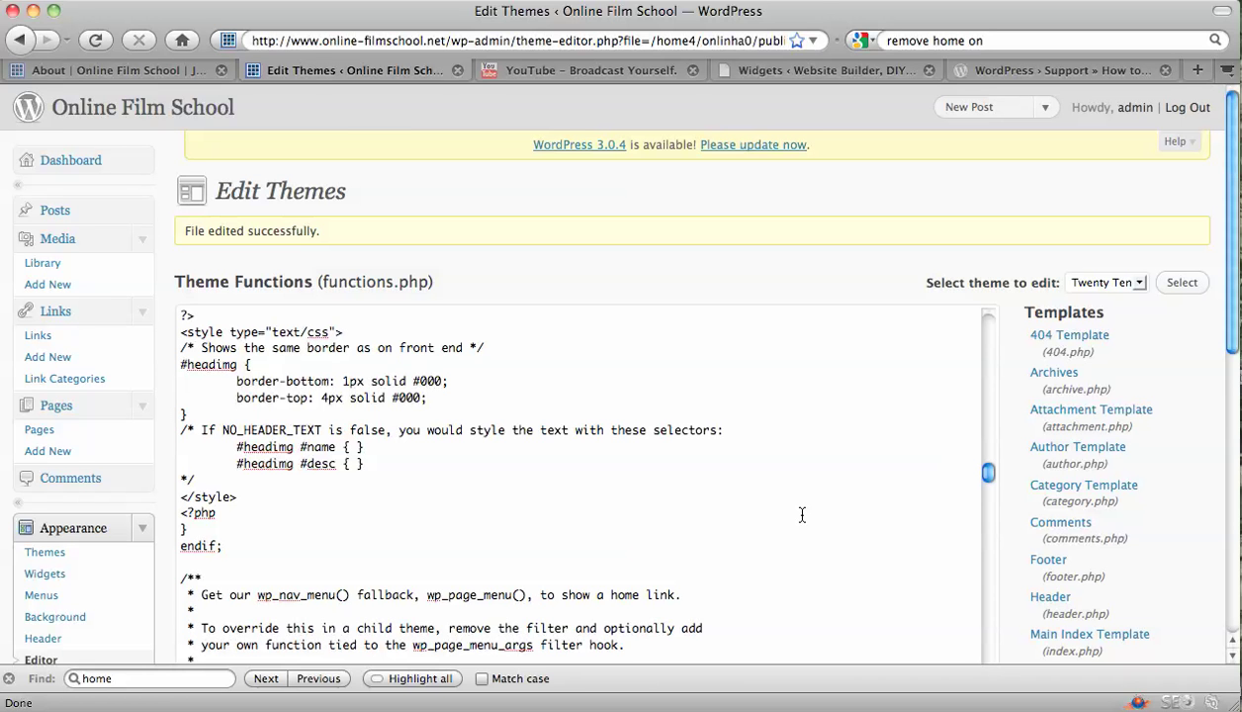
pyautogui.scroll(-3, 801, 514)
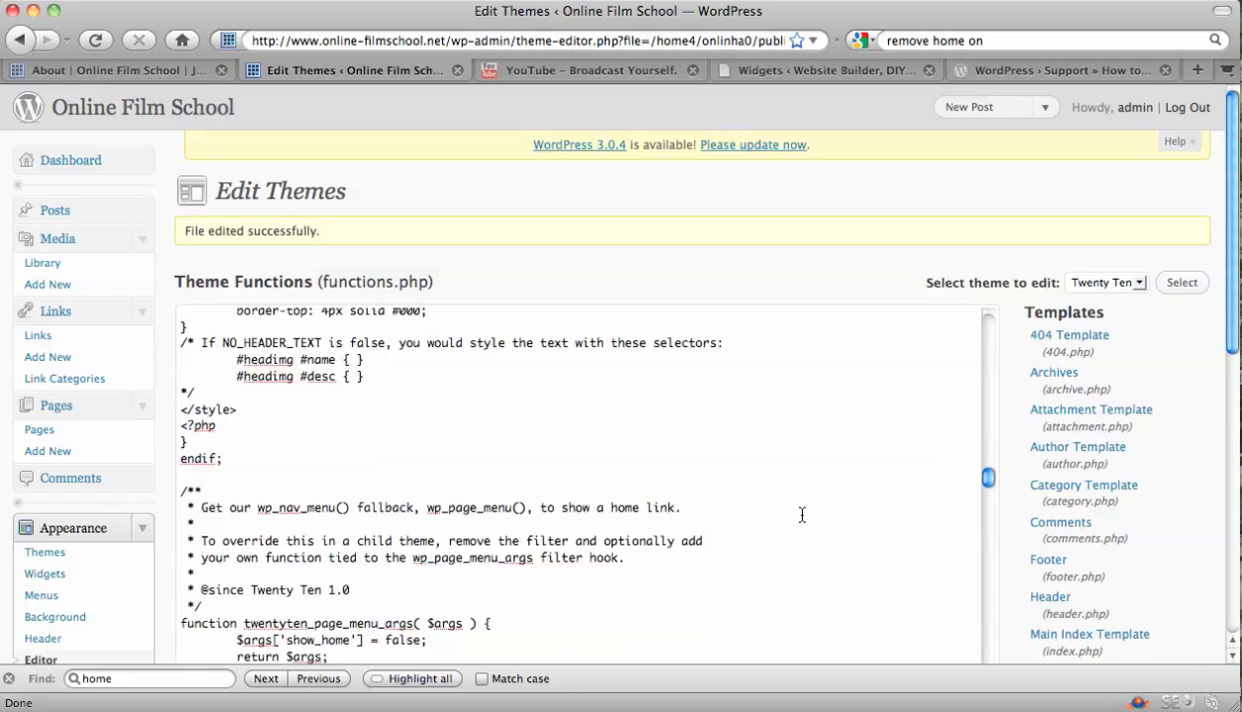
pyautogui.scroll(-2, 802, 514)
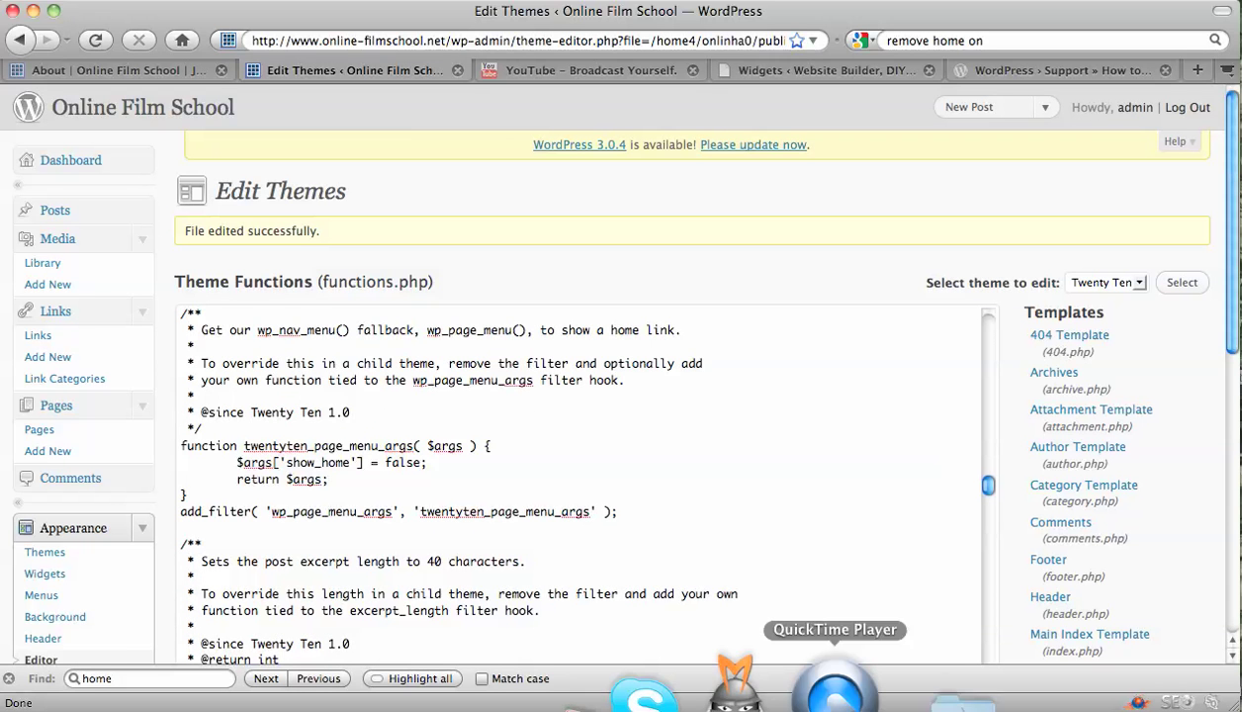
pyautogui.click(833, 688)
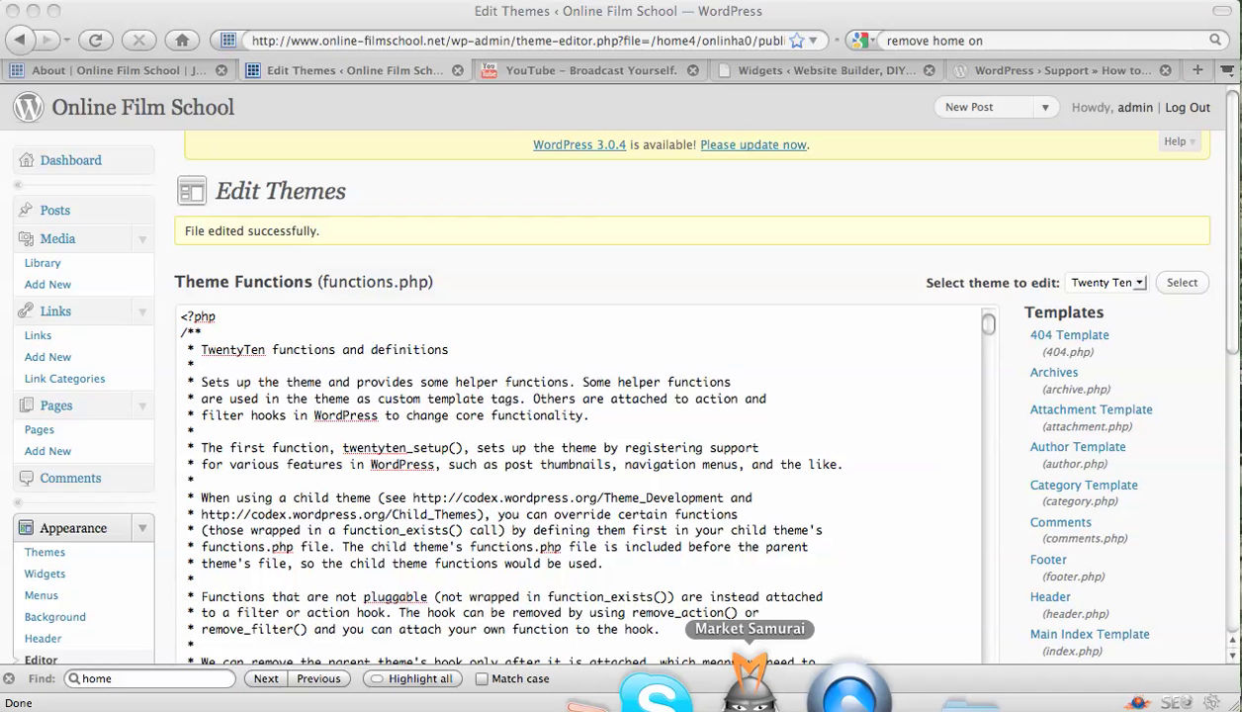